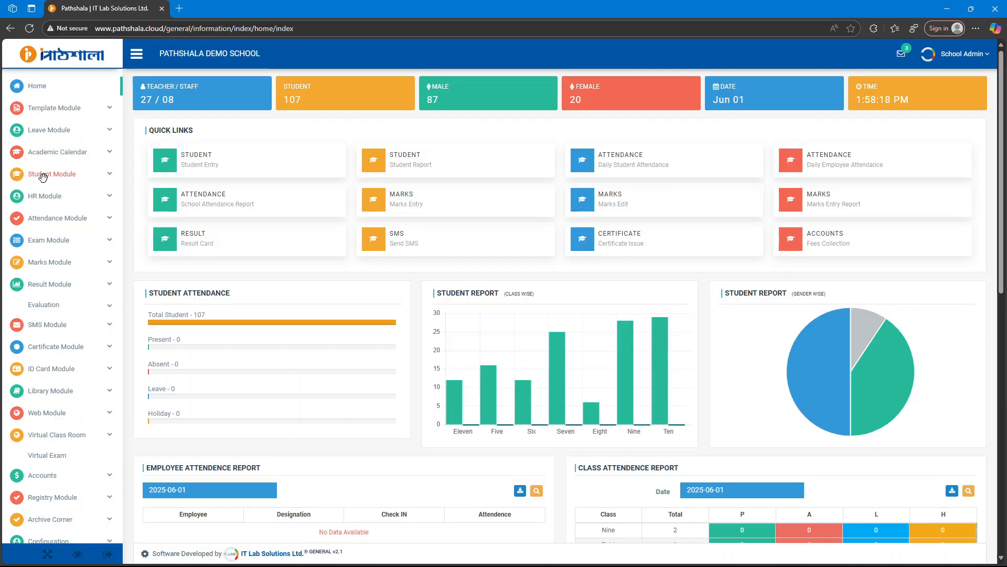
Expand Student Module in the sidebar to show its pages, including Student Entry.
click(61, 176)
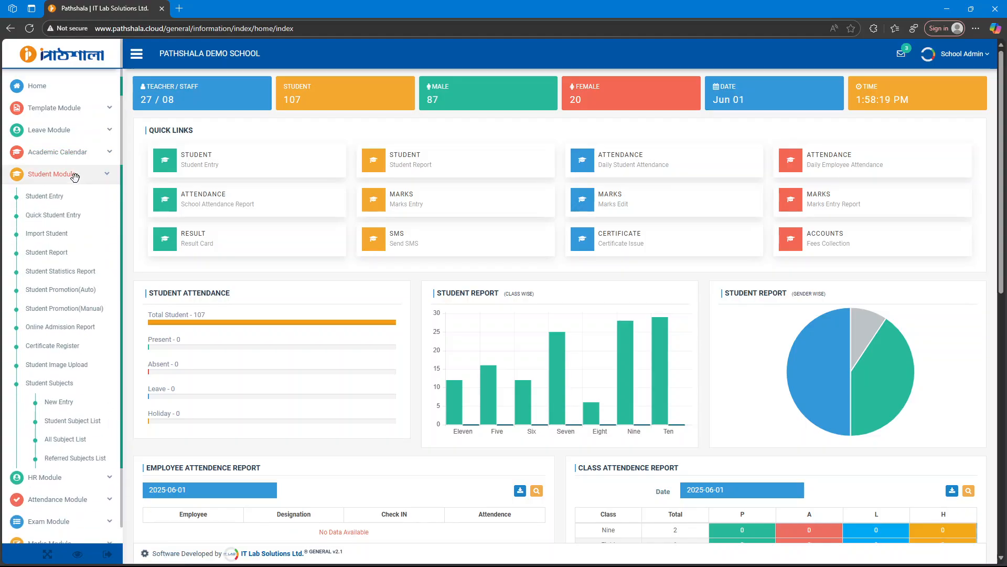
Load the Student Entry form for class Eight, Section A, session 2025, leaving shift empty.
click(45, 197)
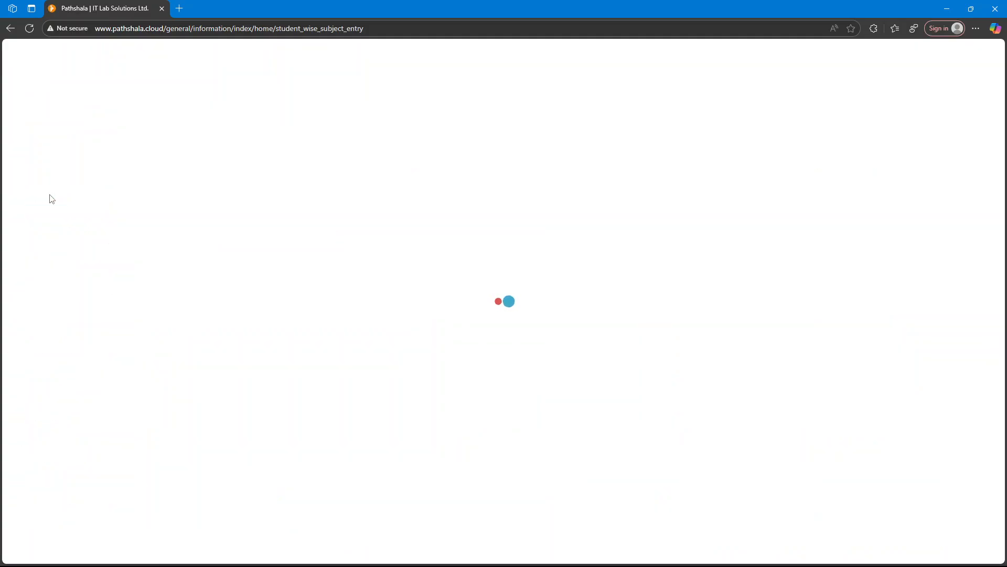
click(223, 121)
click(174, 193)
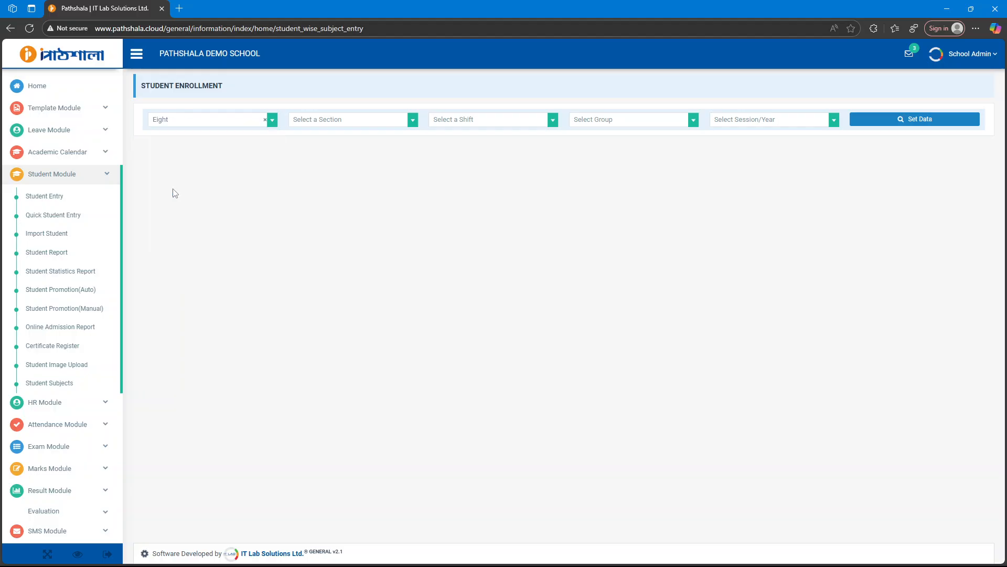
click(360, 121)
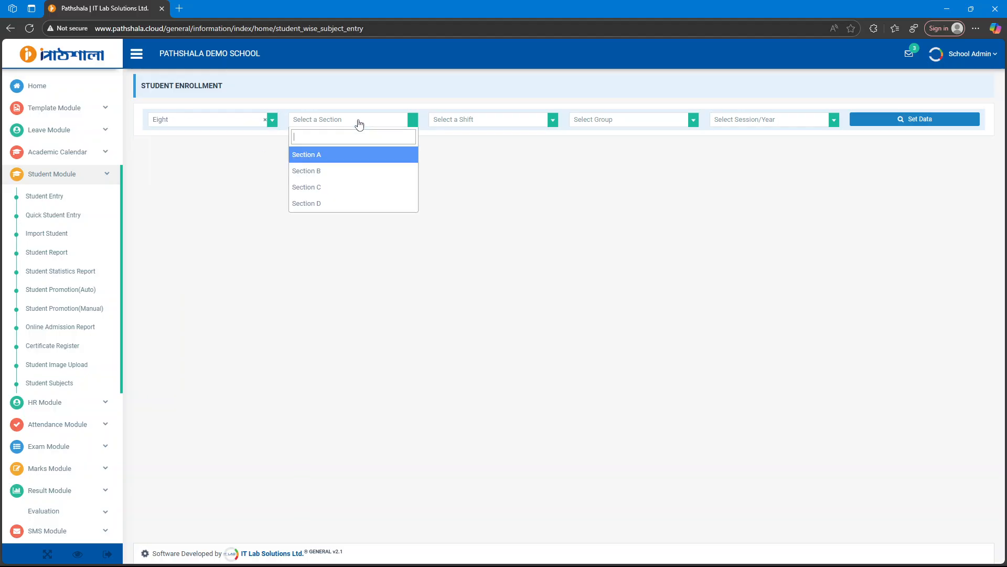
click(324, 159)
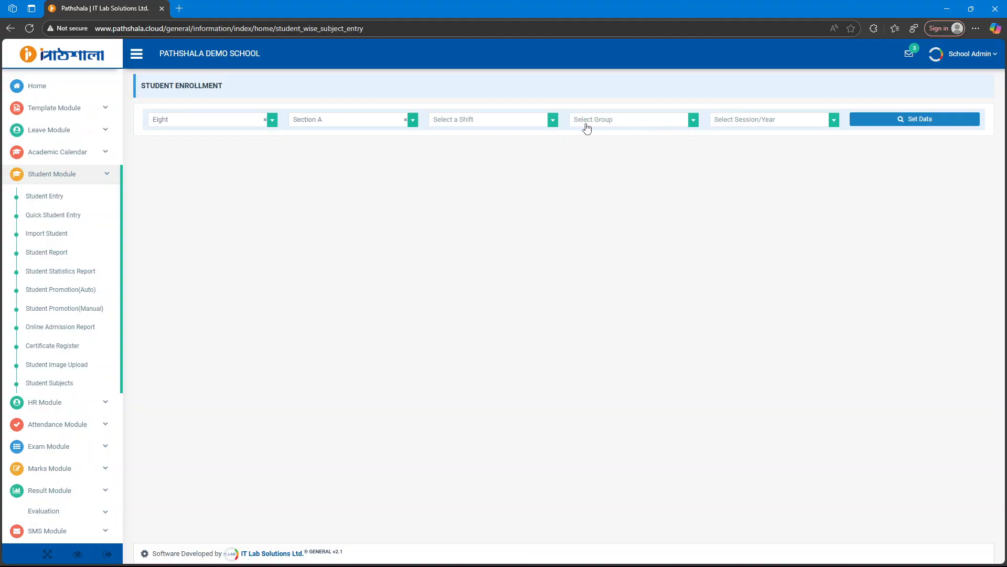
click(471, 123)
click(603, 147)
click(762, 120)
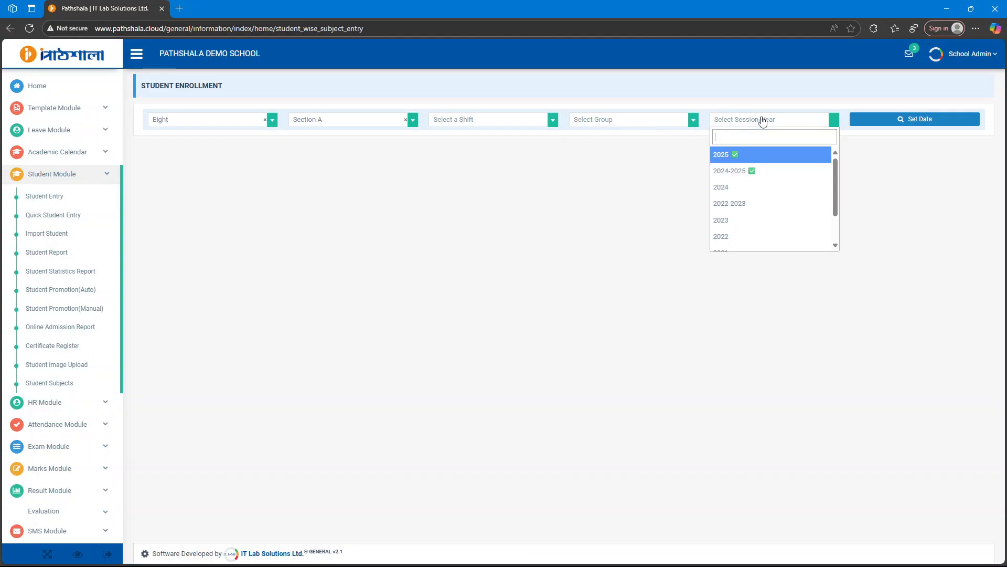
click(743, 157)
click(908, 121)
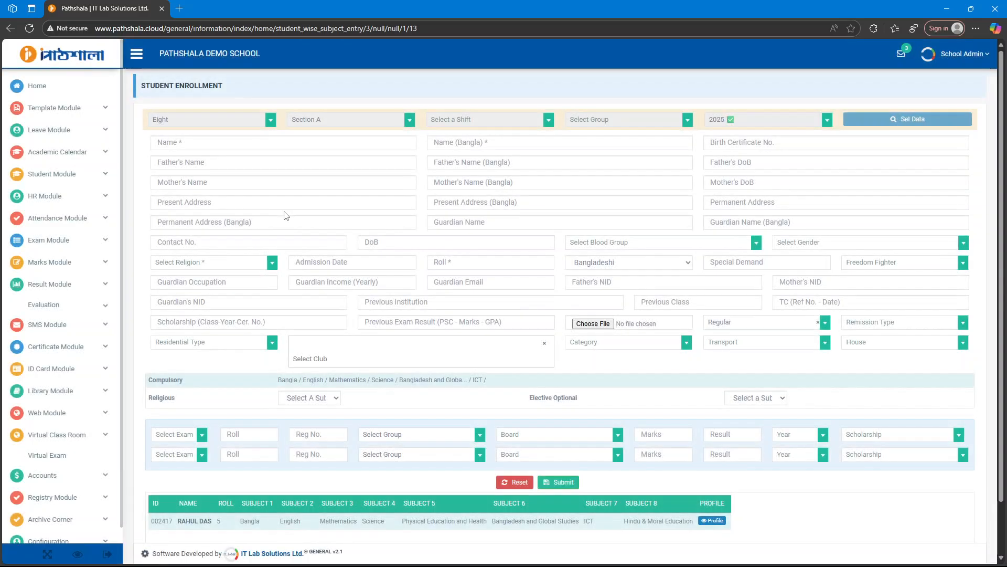
Enter the student's name in English and Bangla, then the birth certificate number.
click(219, 146)
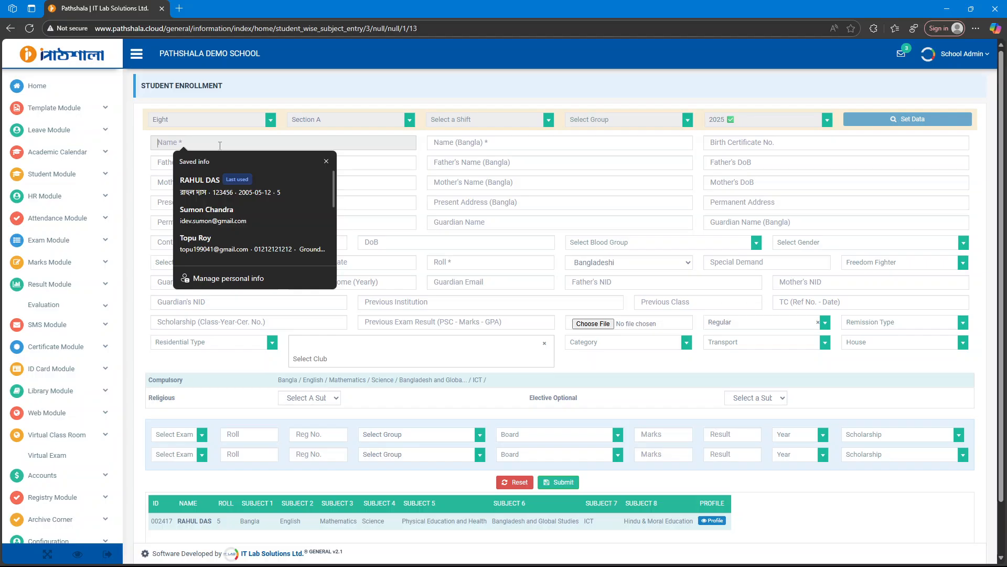
key(Escape)
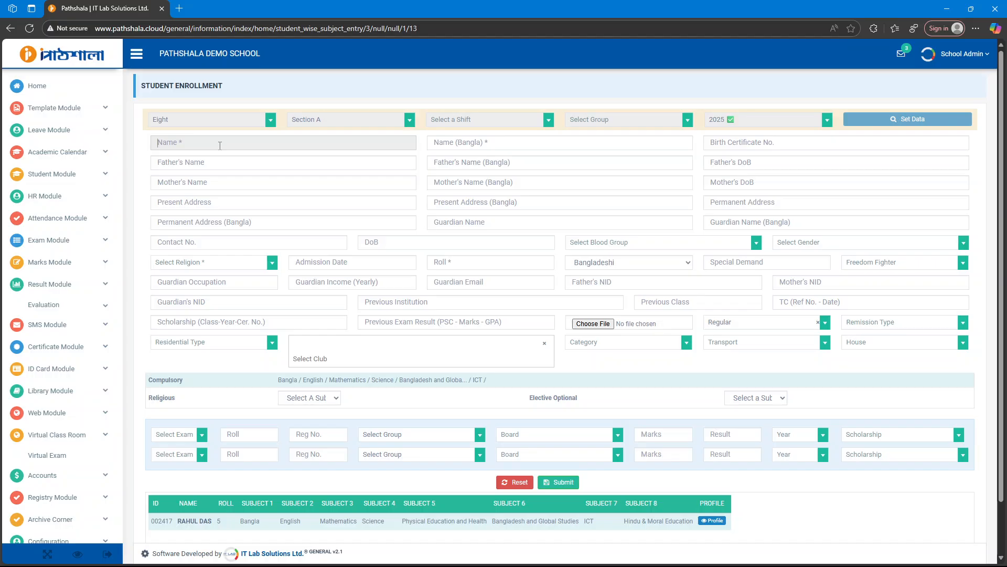
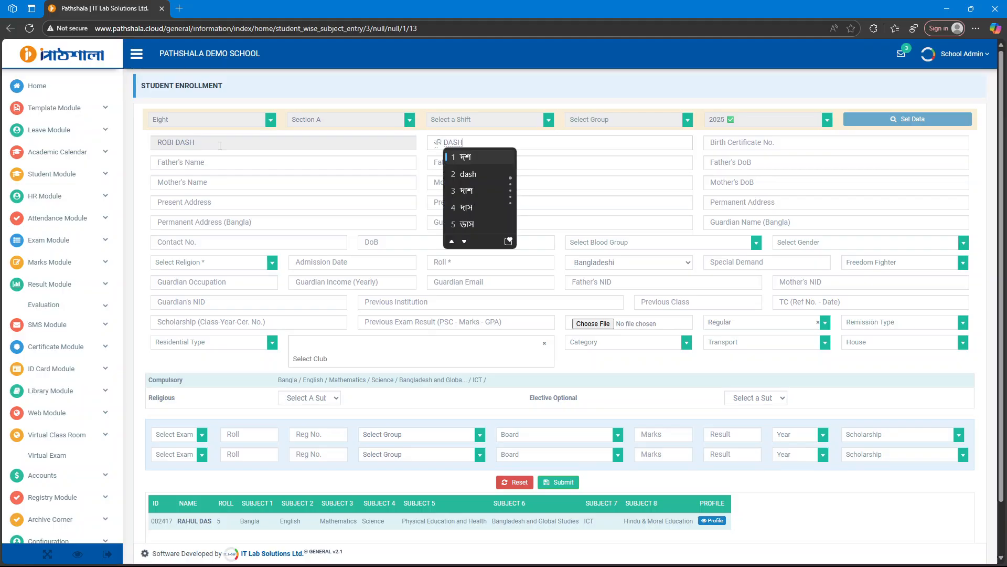
key(Down)
key(Down)
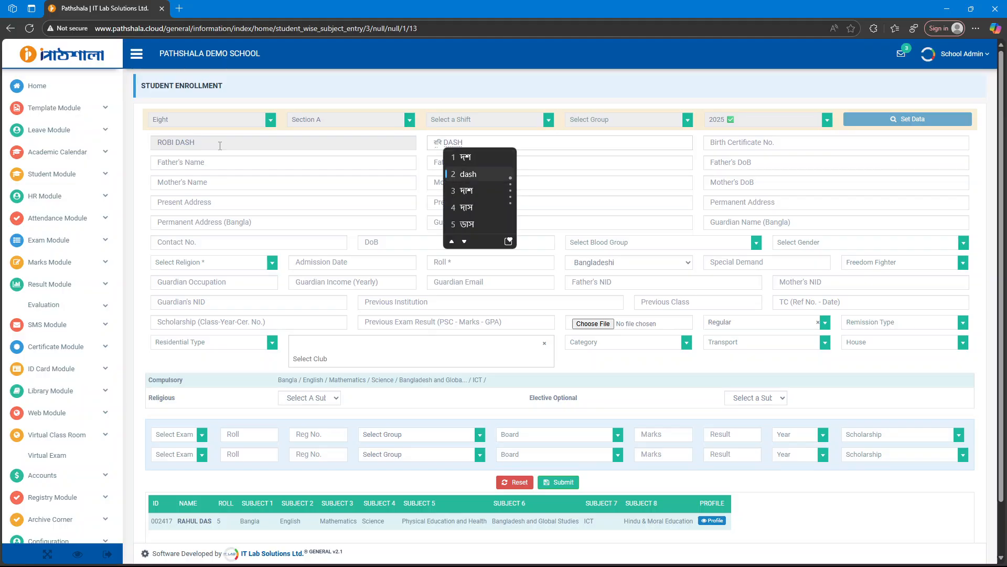
key(Return)
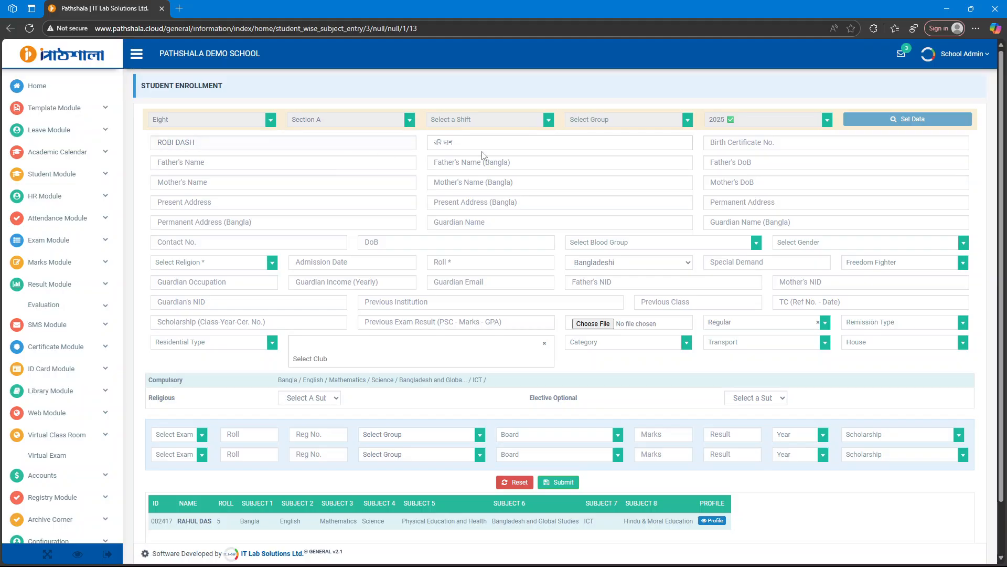
click(782, 145)
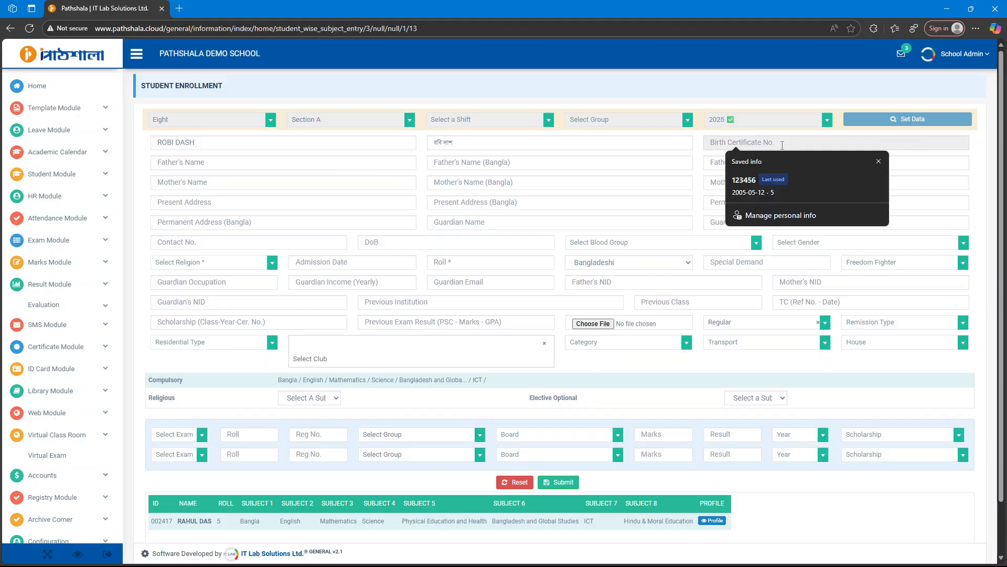
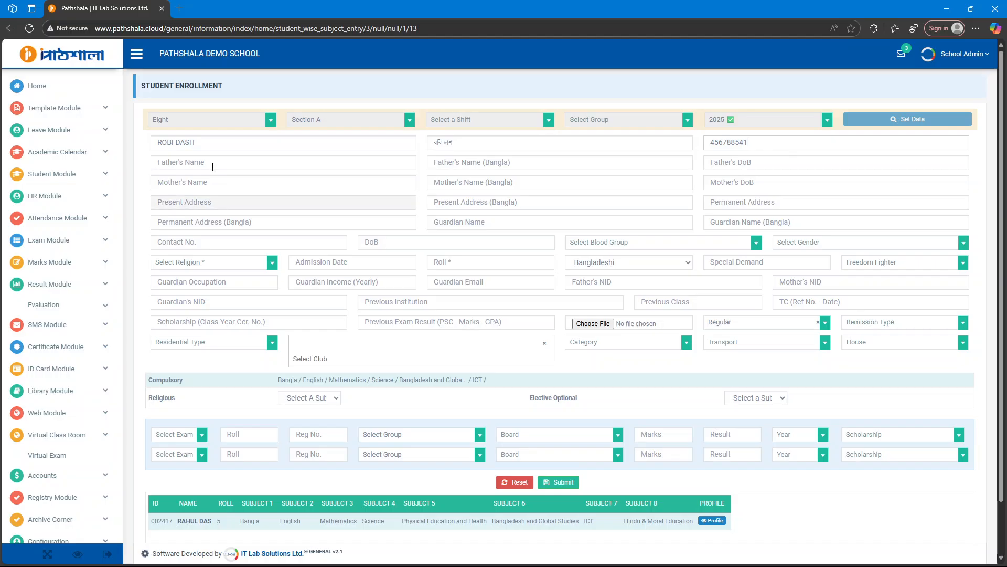
Enter the father's name in English and Bangla, leaving his date of birth blank.
click(218, 161)
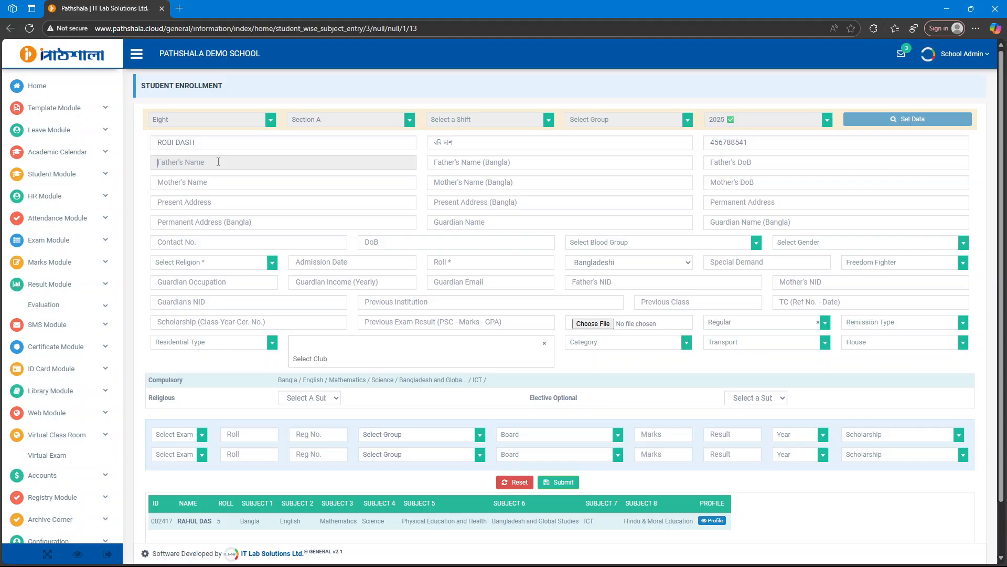
text(rAHUL)
key(ctrl+a)
key(BackSpace)
key(Tab)
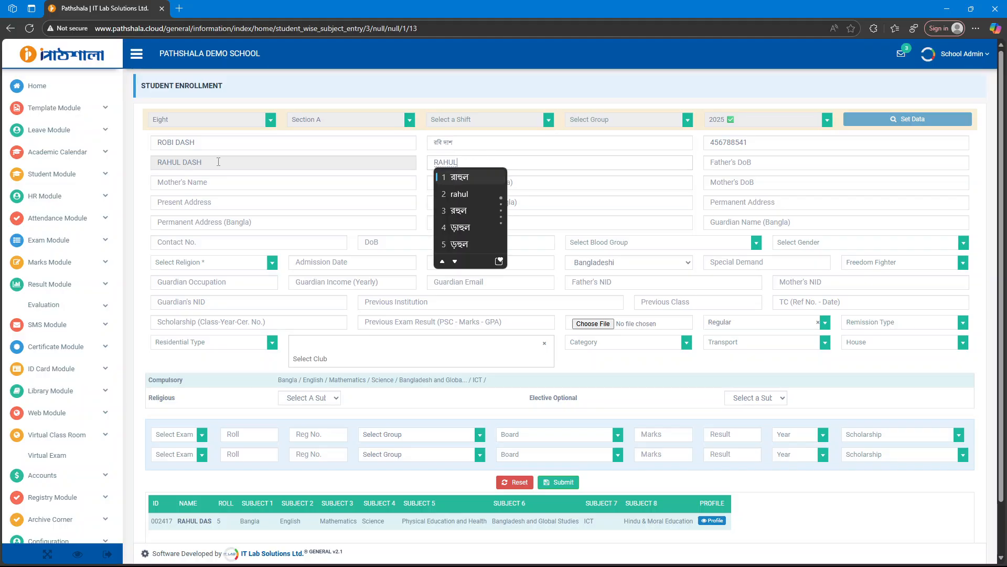
key(Down)
key(Down)
key(Down)
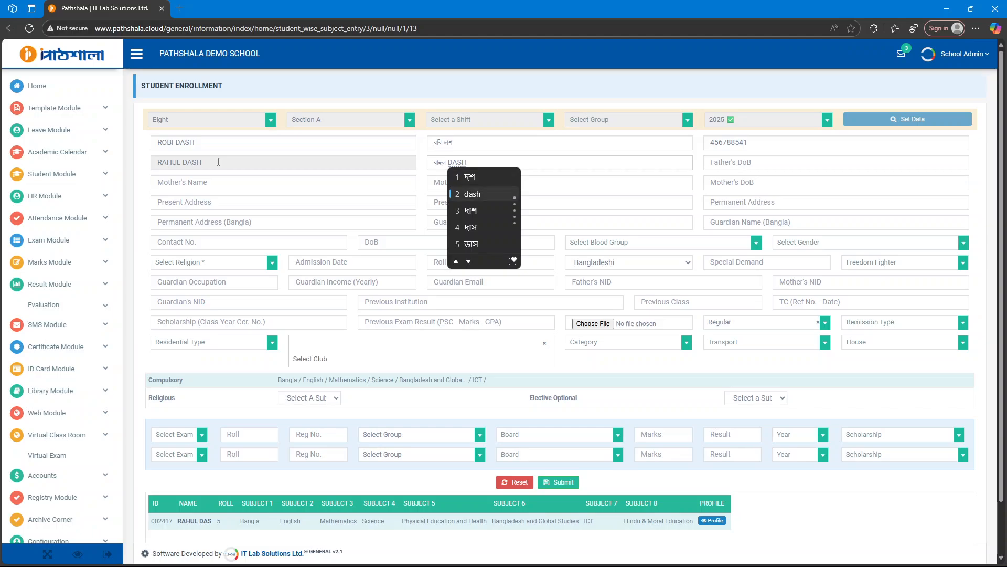
key(space)
key(Tab)
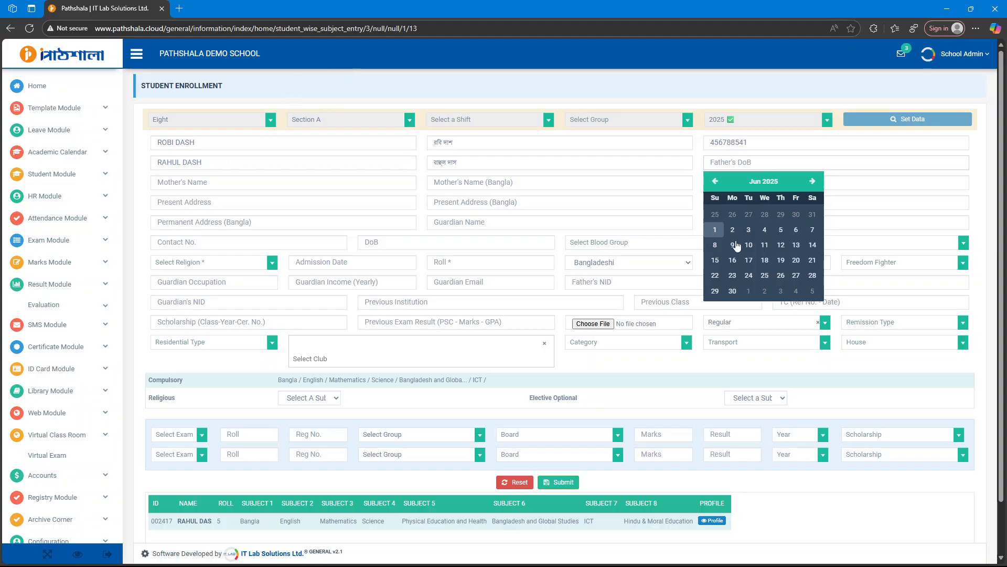
click(704, 171)
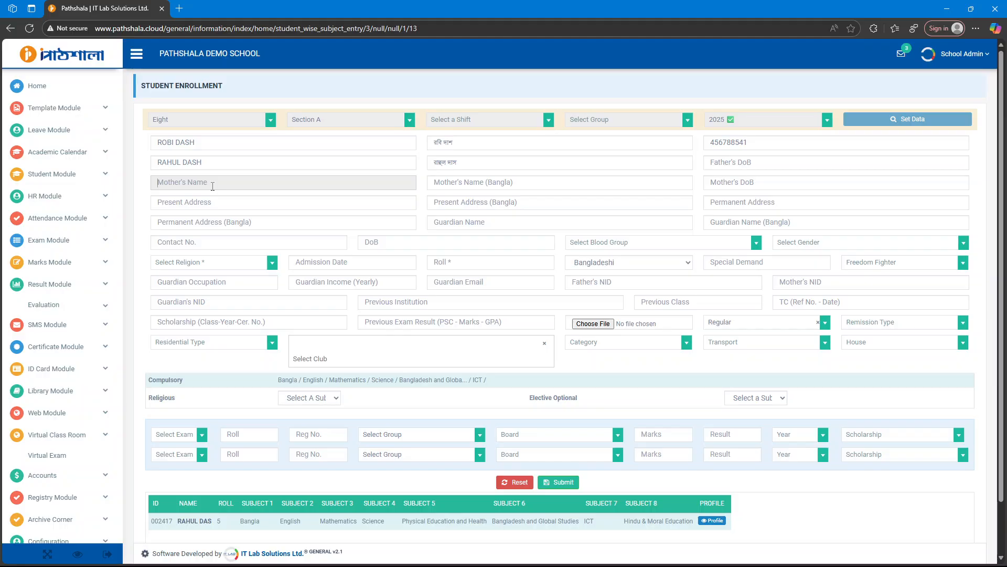
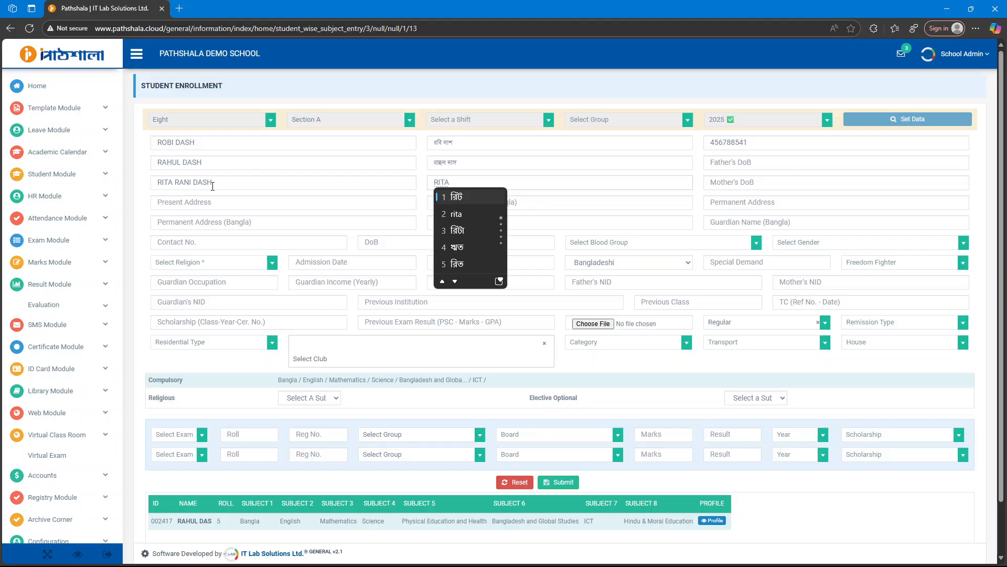
Enter the mother's three-part name in English, then in Bangla word by word.
key(Down)
key(Down)
key(Down)
key(Down)
key(Down)
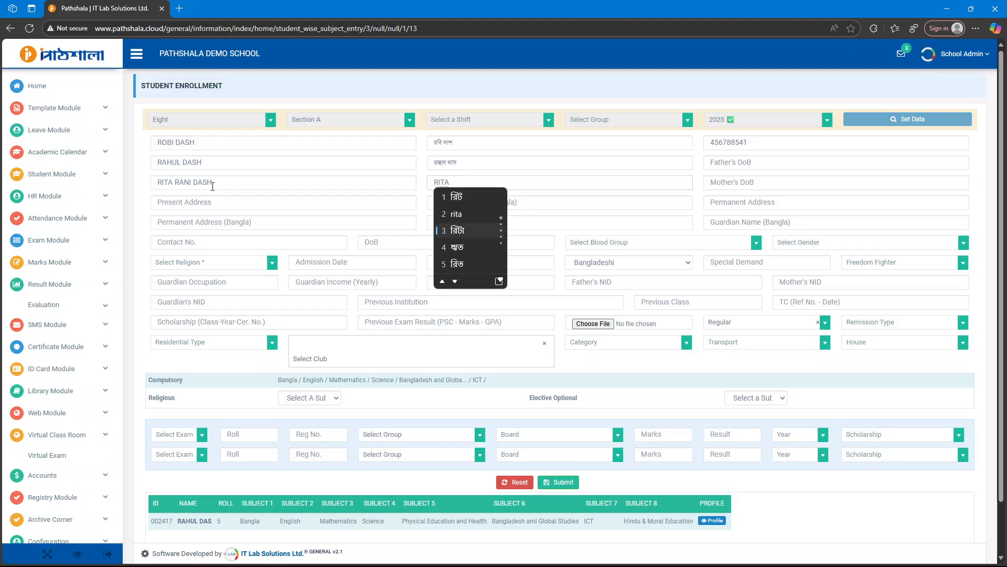
key(Down)
key(space)
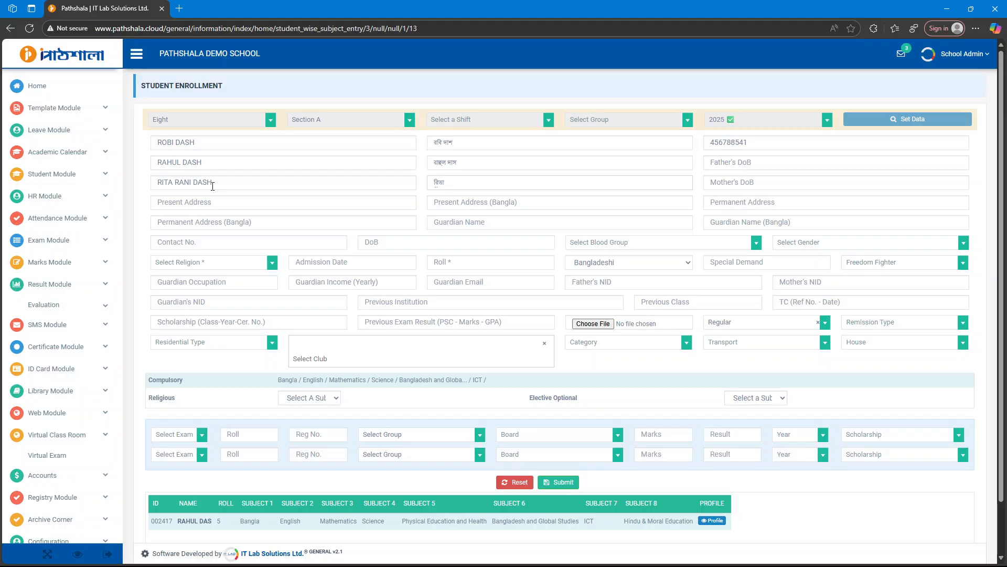
key(Down)
key(Down)
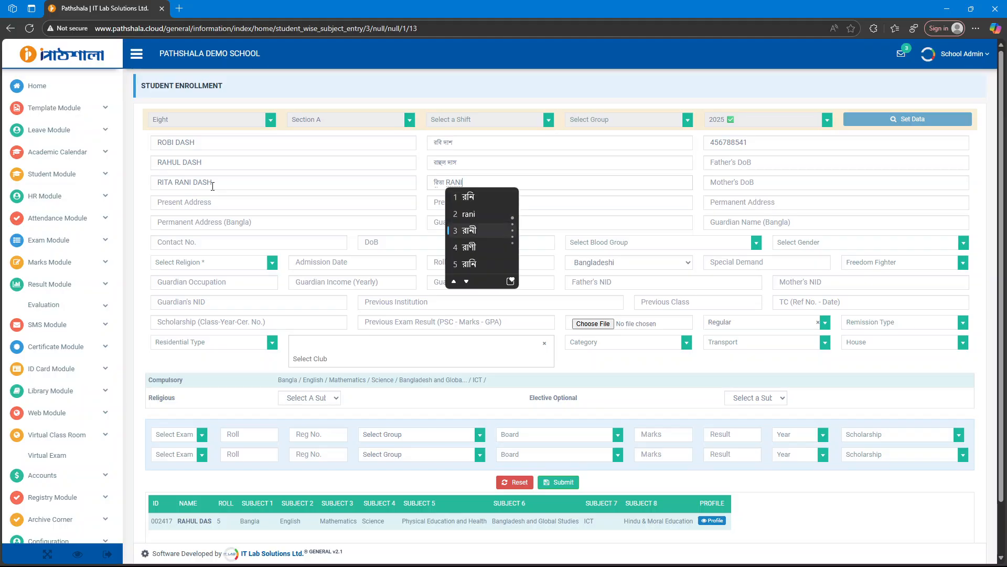
key(space)
key(Down)
key(Down)
key(Down)
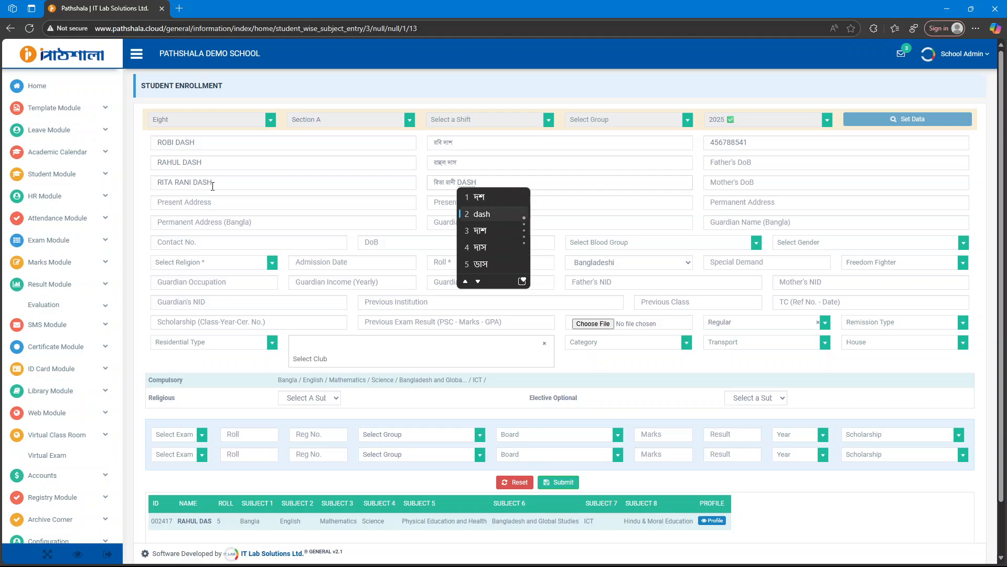
key(space)
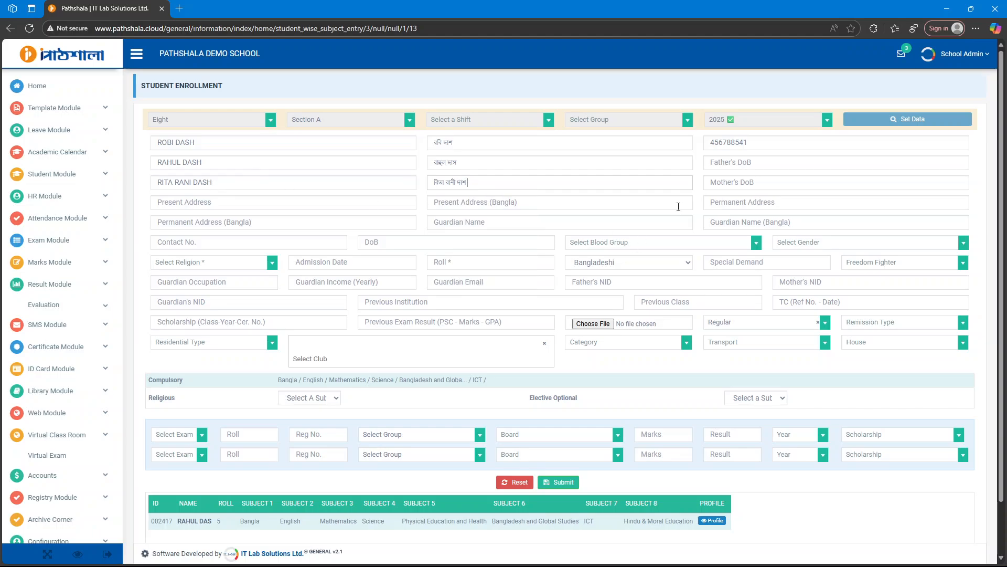
Type the English present address and copy it into Permanent Address.
click(226, 202)
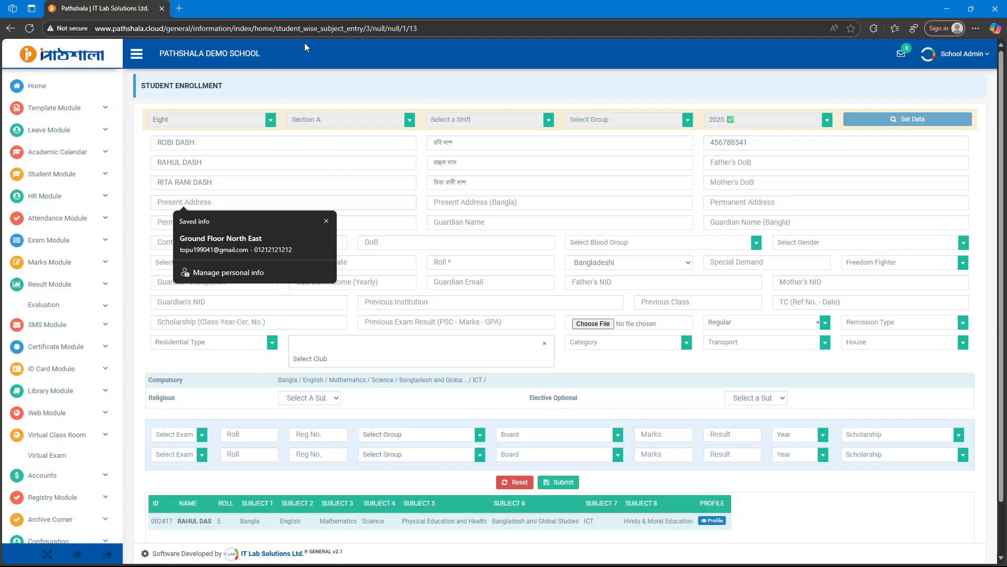
text(HABI)
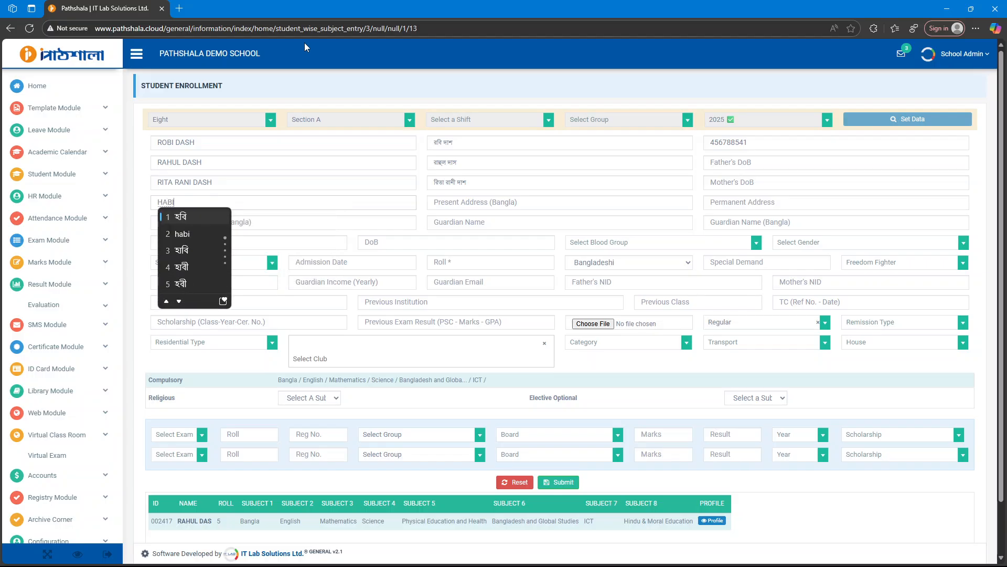
text(GANJ,)
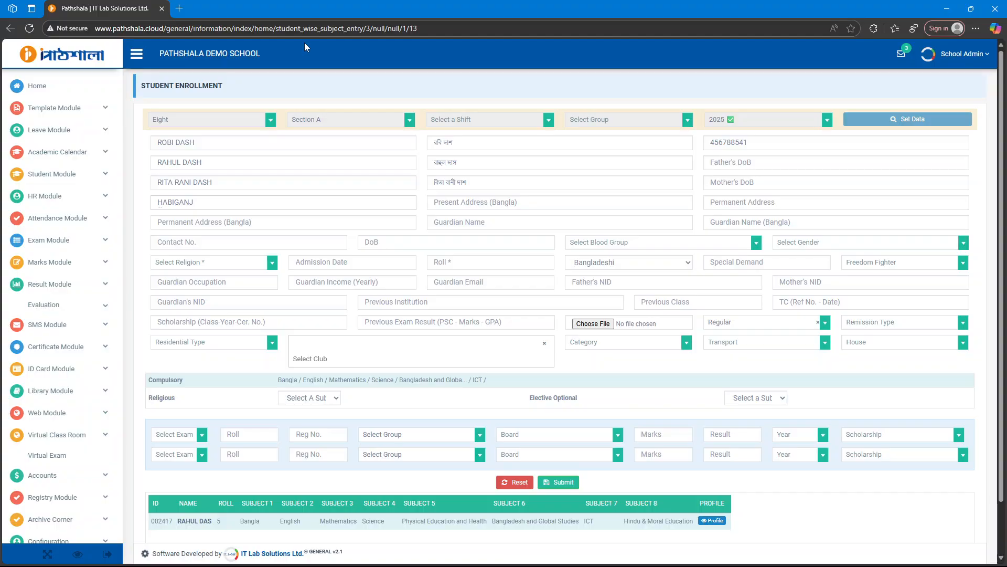
key(BackSpace)
text(RATAN PUR,)
drag(234, 202, 126, 196)
key(ctrl+c)
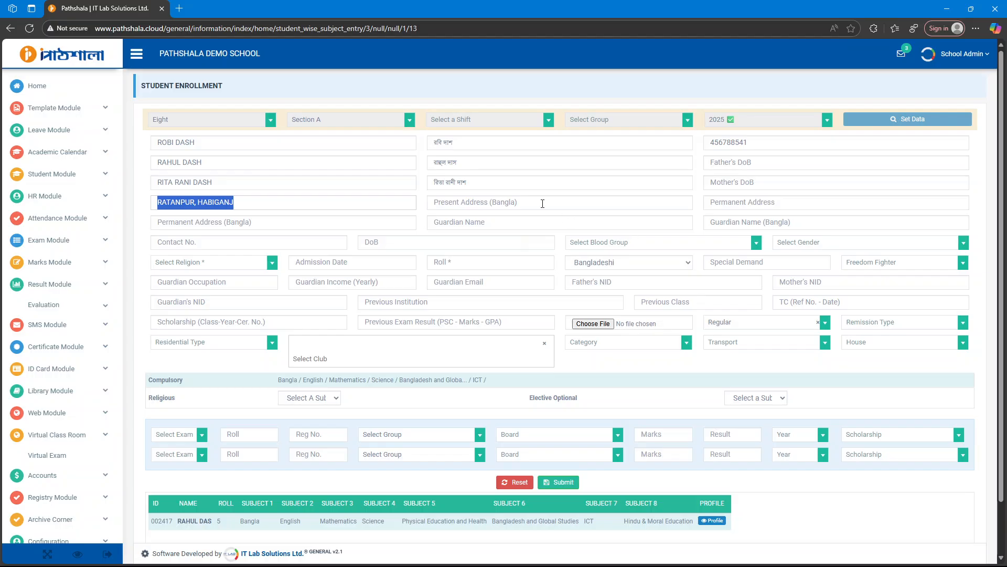
click(543, 203)
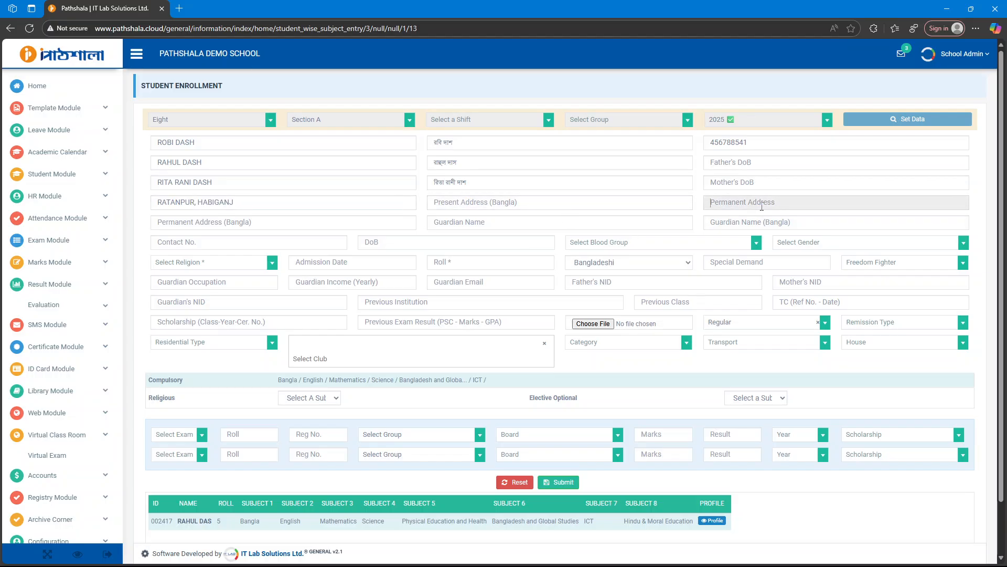
key(ctrl+v)
Type the Bangla present address and copy it into Permanent Address (Bangla).
click(567, 203)
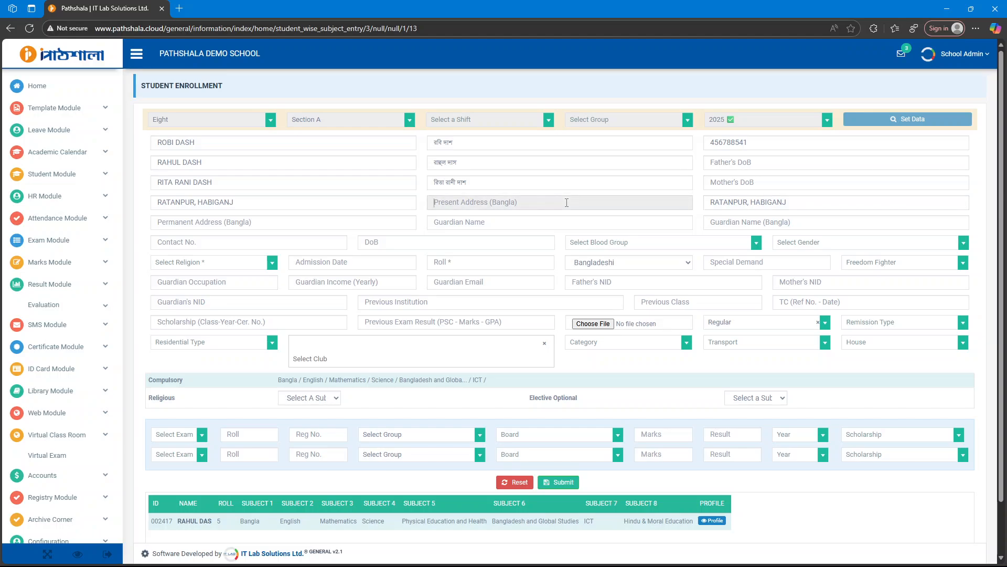
text(হবিগঞ্জ  ratonpu)
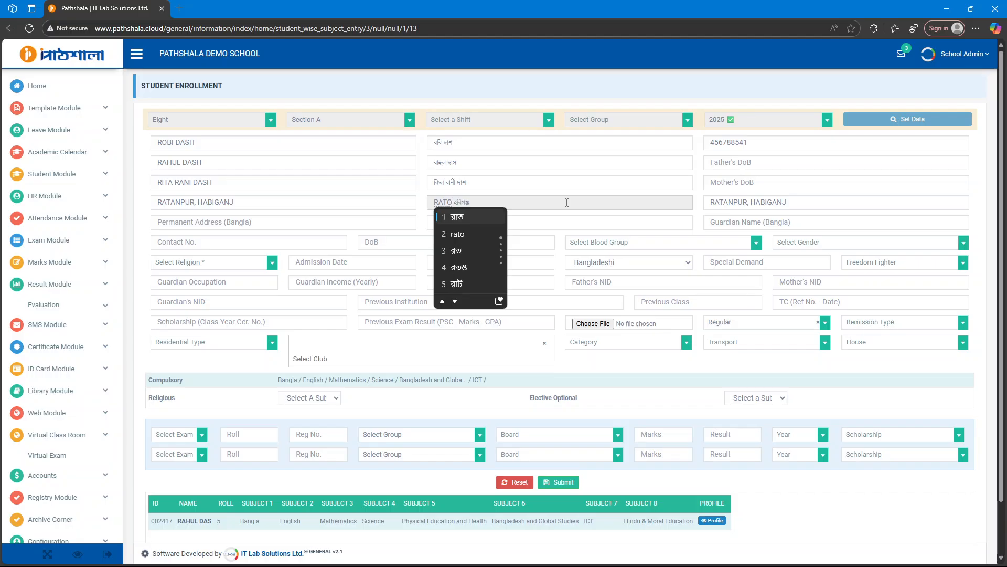
text(r)
key(Return)
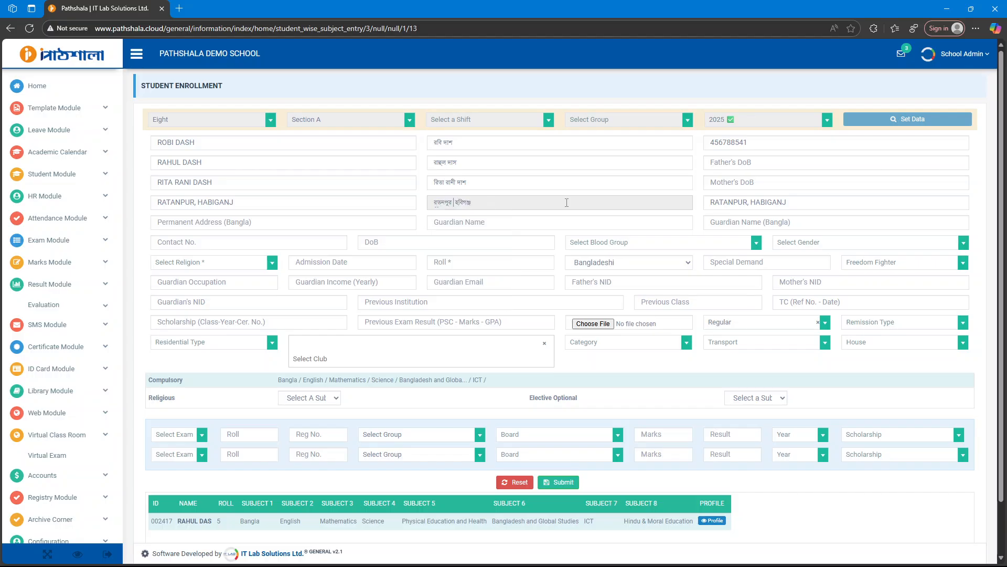
text(,)
drag(567, 202, 420, 200)
key(ctrl+c)
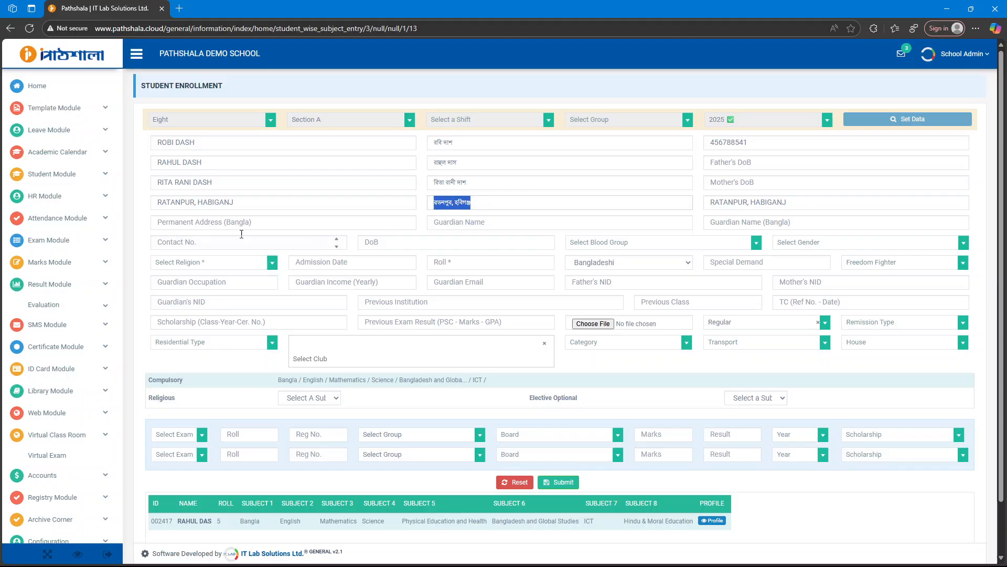
click(231, 222)
key(ctrl+v)
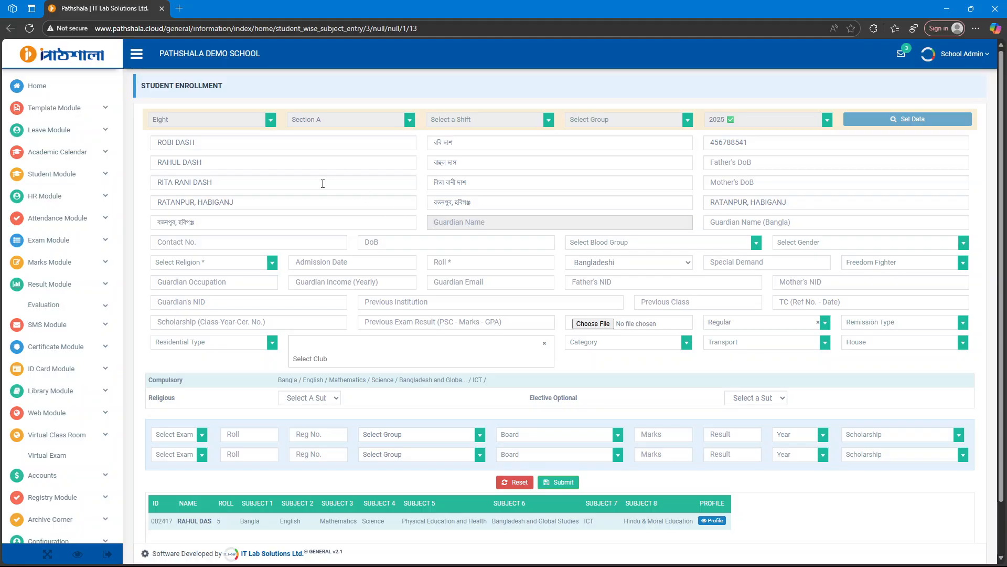
Copy the father's English and Bangla names into the guardian name fields.
drag(202, 162, 150, 162)
key(ctrl+c)
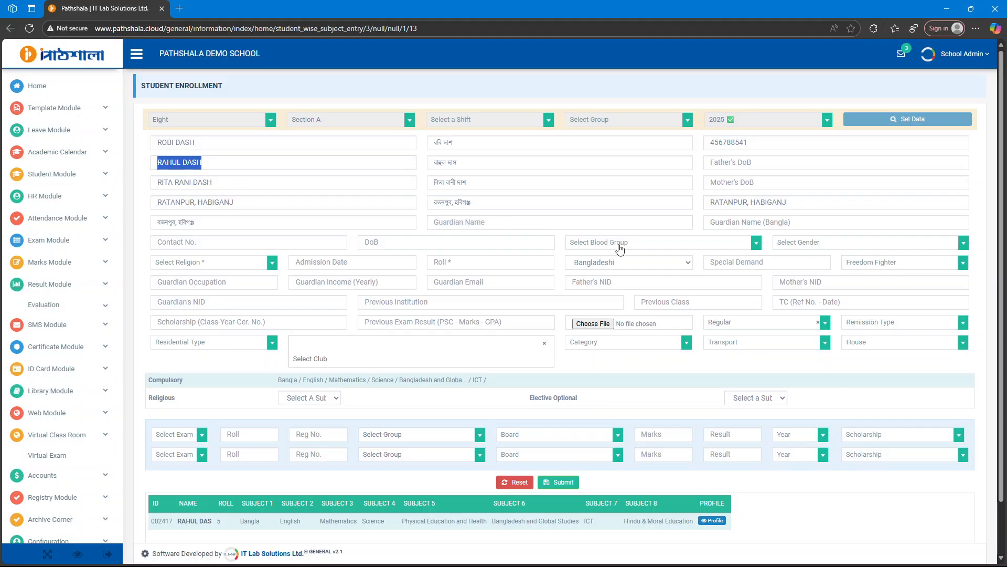
click(506, 222)
key(ctrl+v)
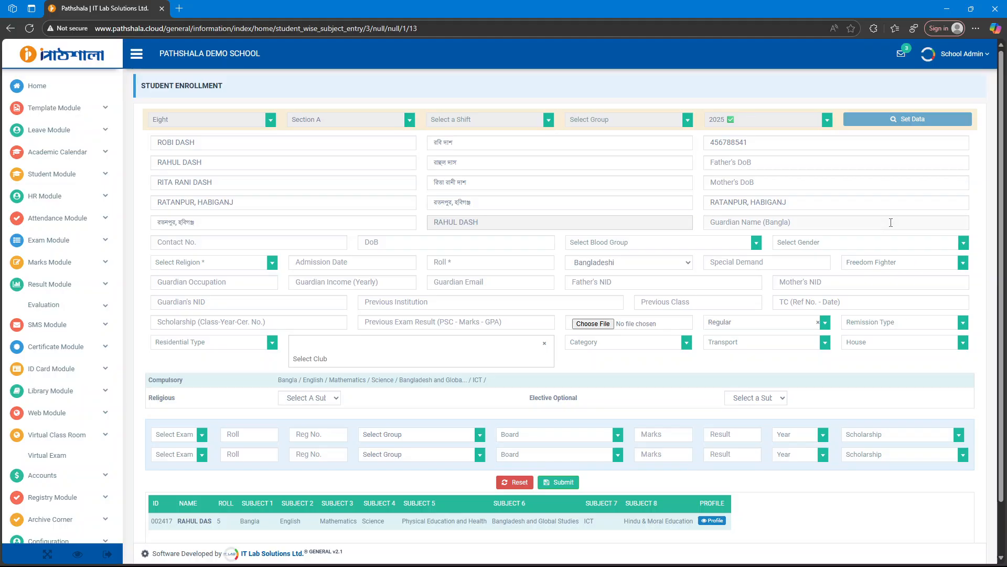
click(793, 222)
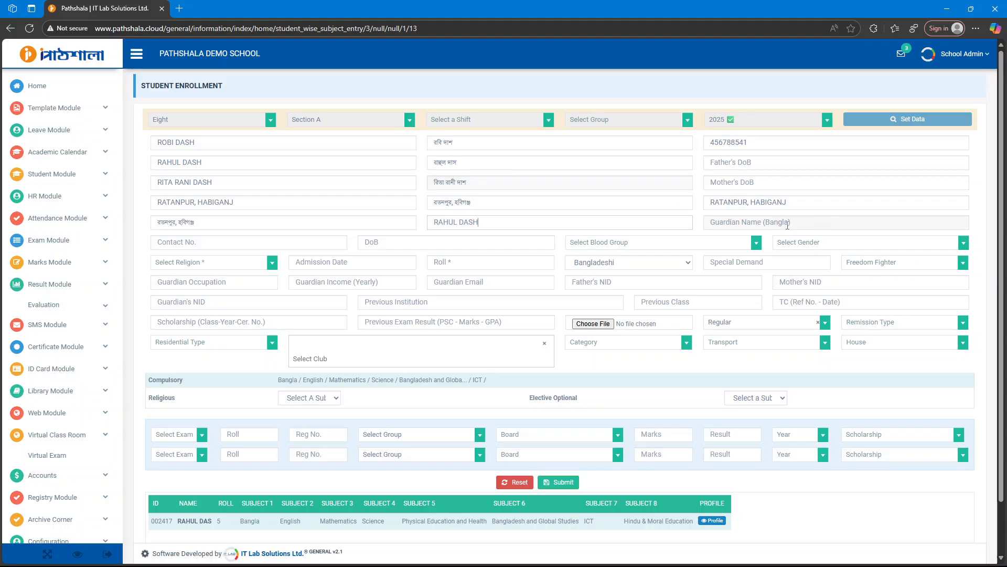
drag(483, 164, 414, 165)
key(ctrl+c)
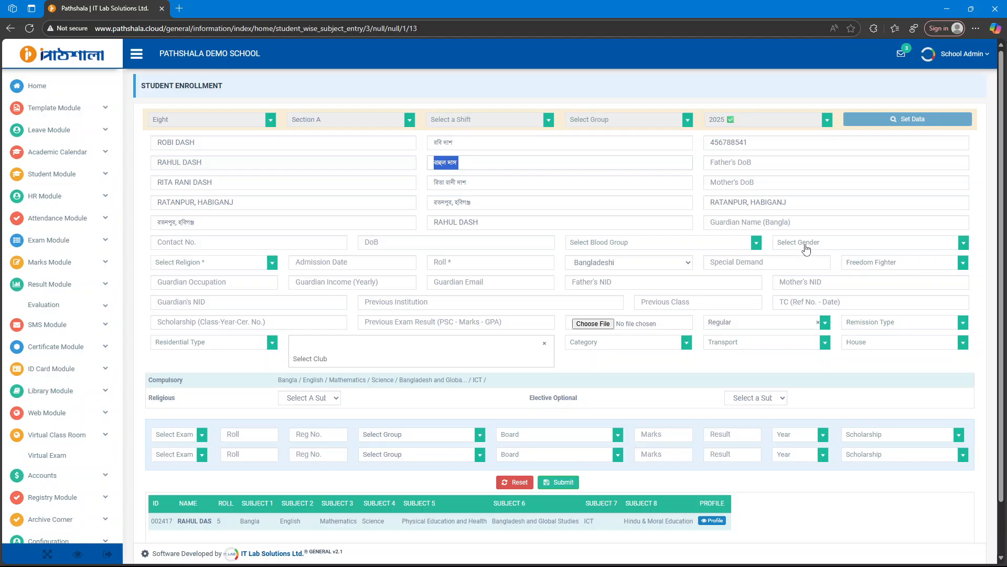
click(742, 222)
key(ctrl+v)
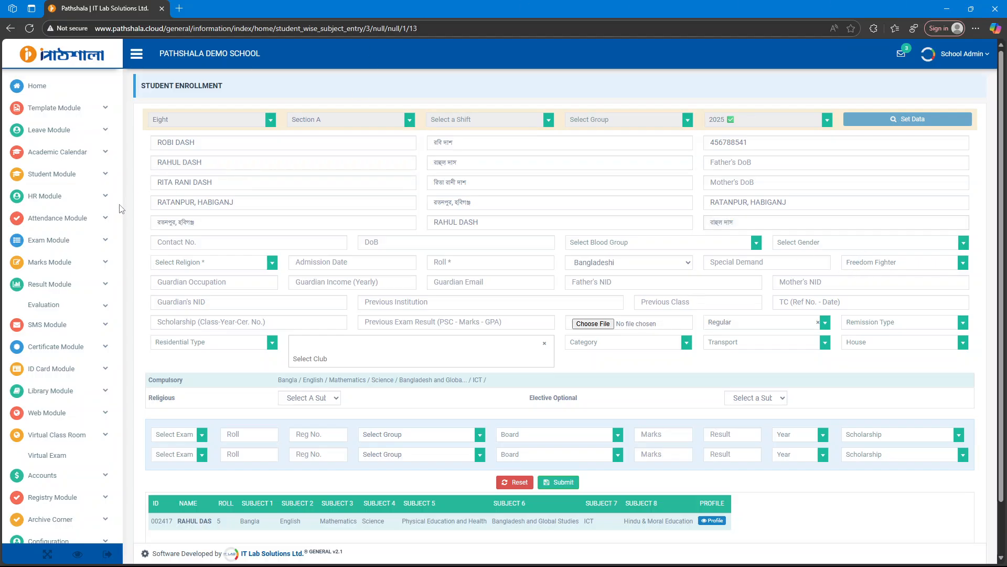
key(Tab)
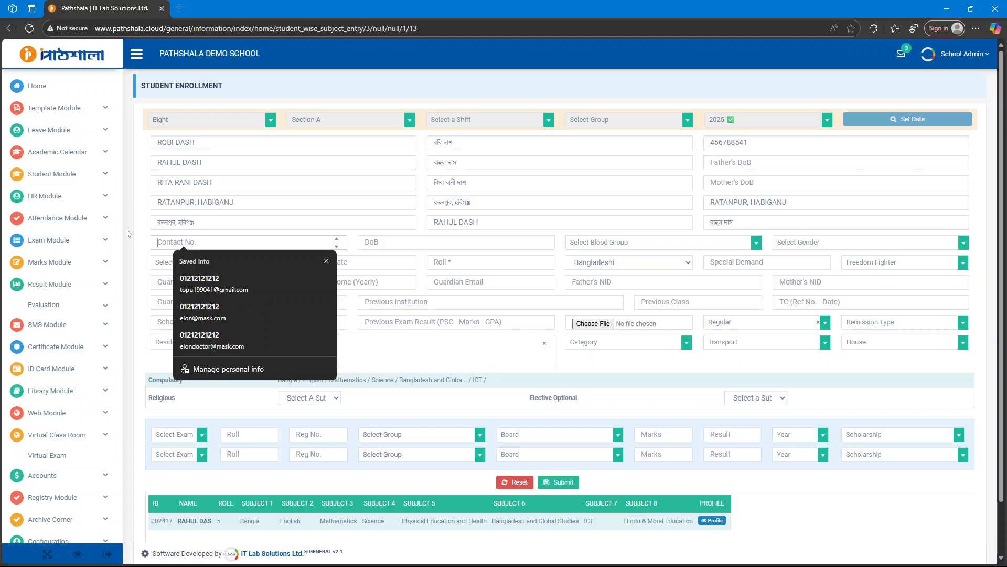
click(232, 283)
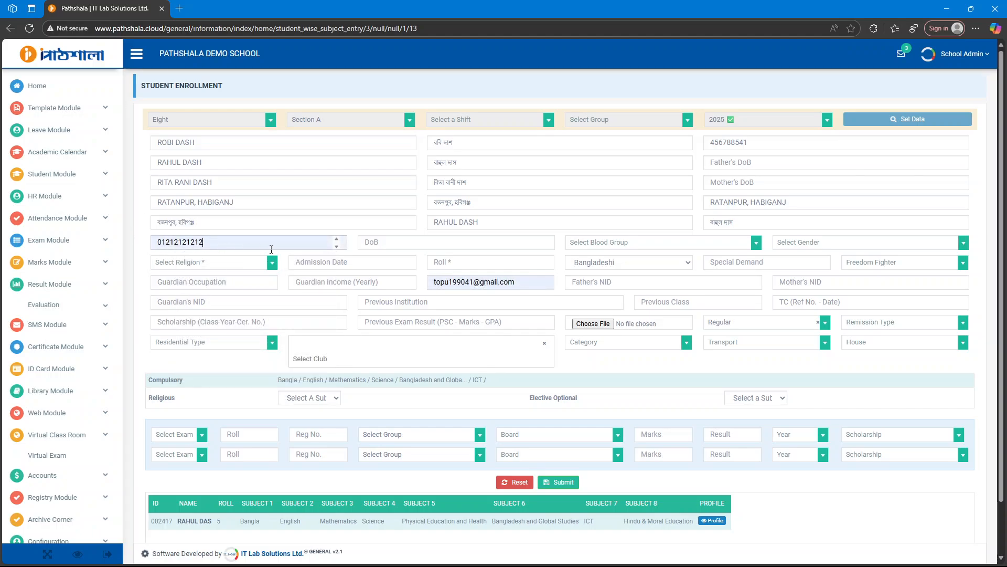
key(Tab)
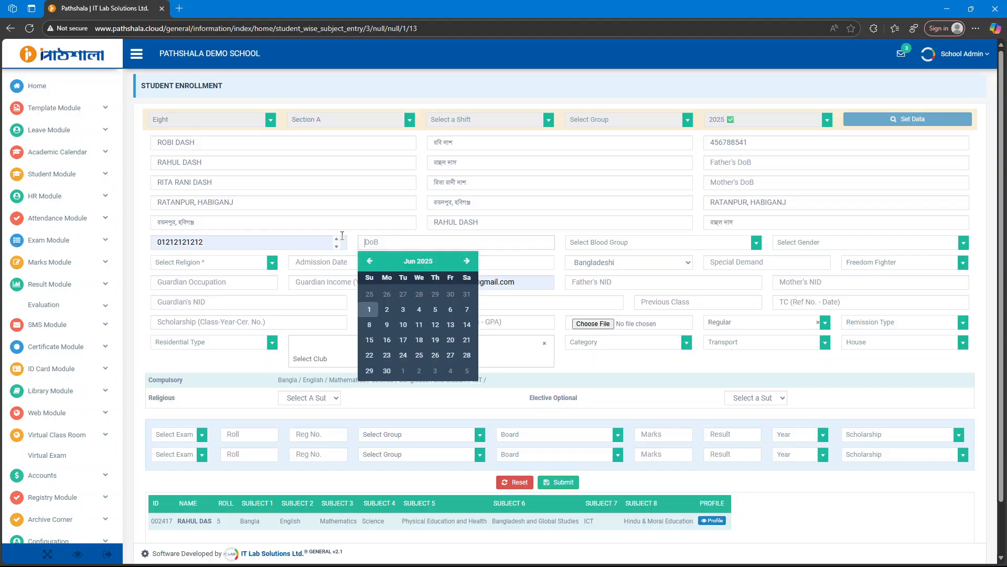
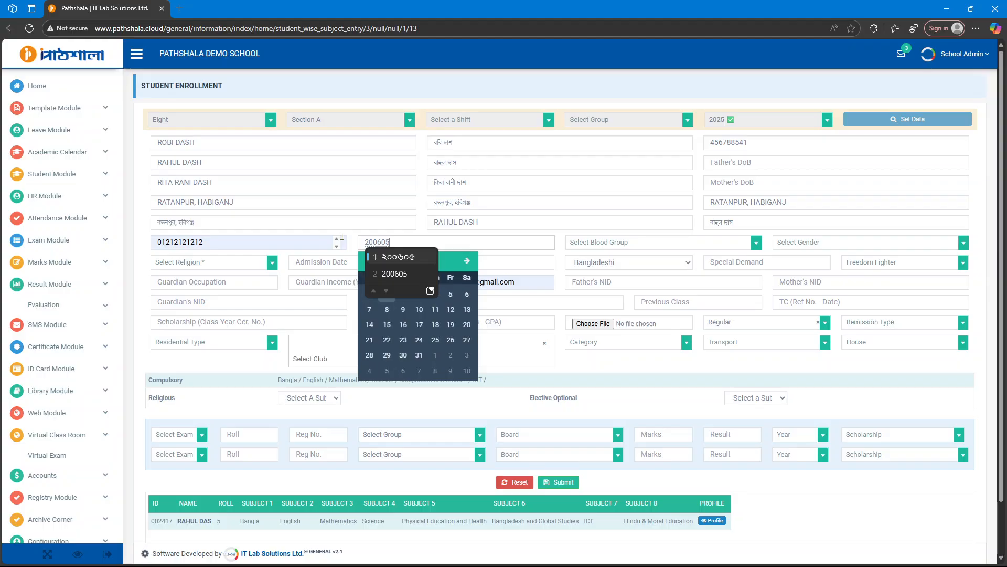
click(448, 301)
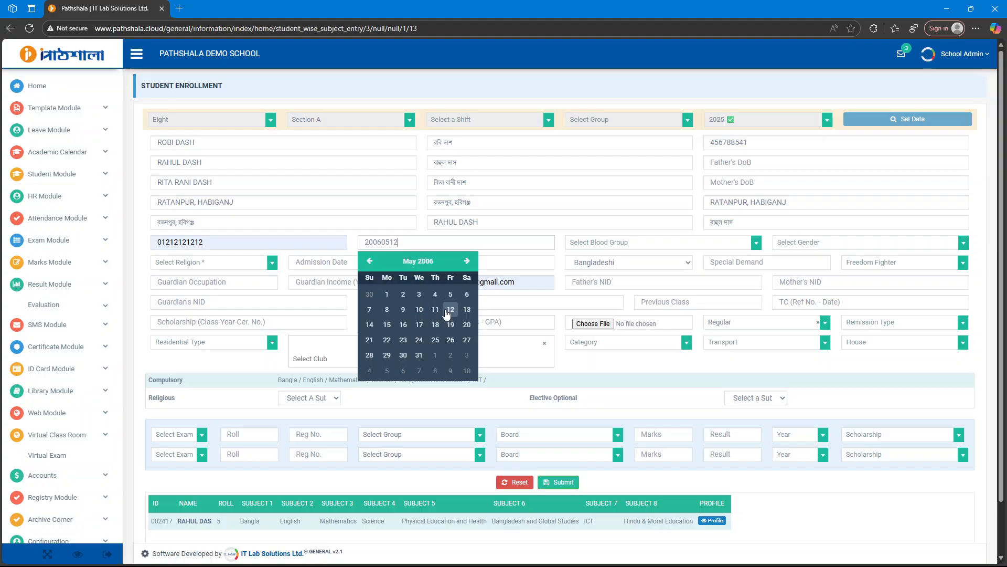
click(449, 309)
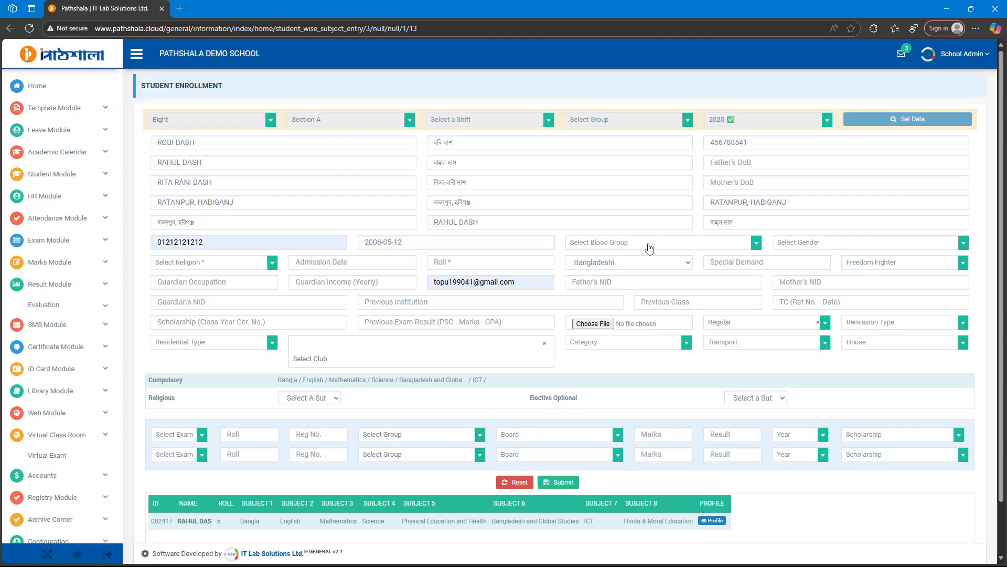
Set blood group A-, gender Male and religion Hindu.
click(649, 247)
click(598, 296)
click(813, 247)
click(793, 276)
click(218, 262)
click(176, 318)
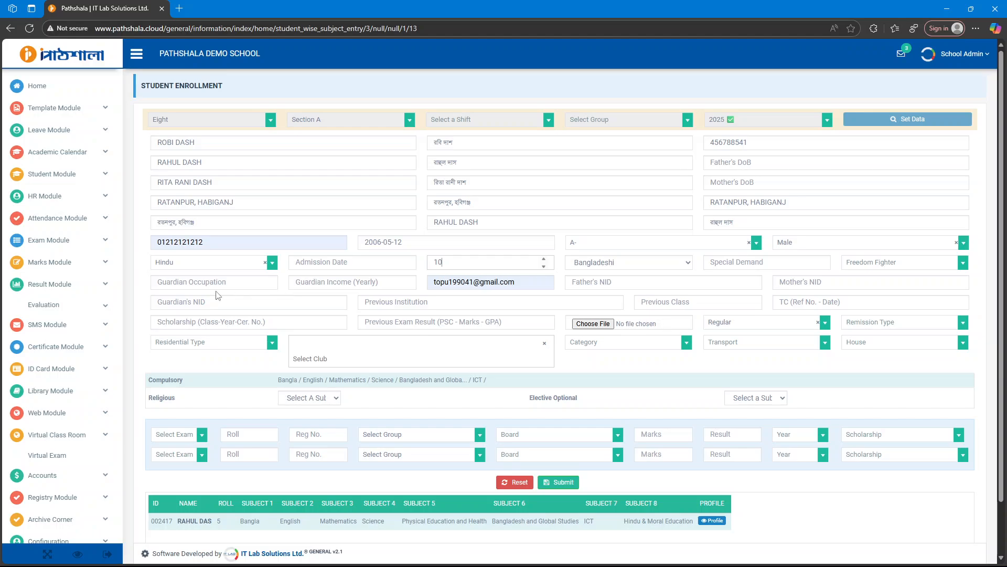
Choose Hindu & Moral Education as religious subject and Physical Education and Health as elective.
scroll(651, 328, down, 1)
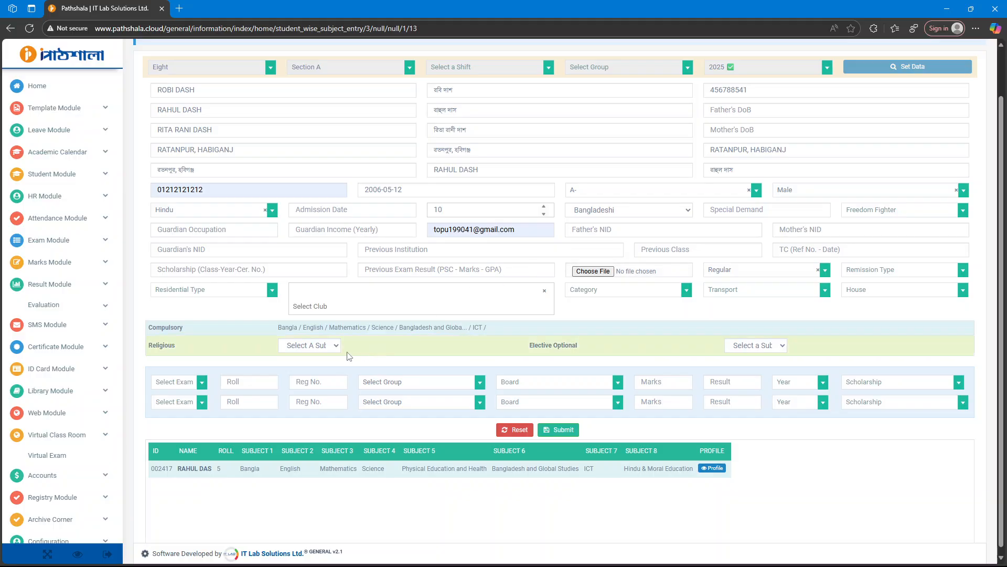
scroll(329, 343, down, 1)
click(319, 341)
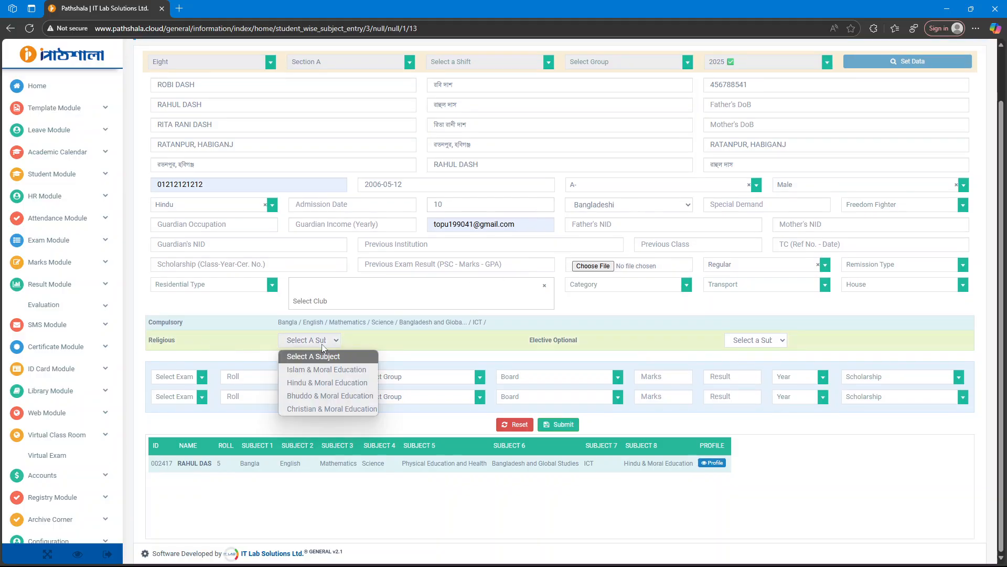
click(321, 387)
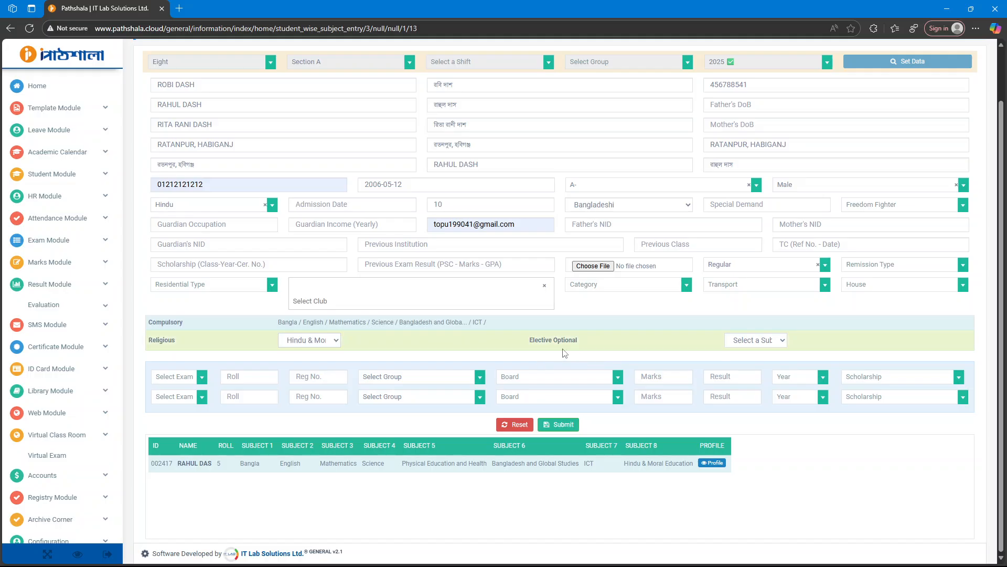
click(772, 341)
click(774, 399)
Submit the new student record and acknowledge the success message.
click(561, 427)
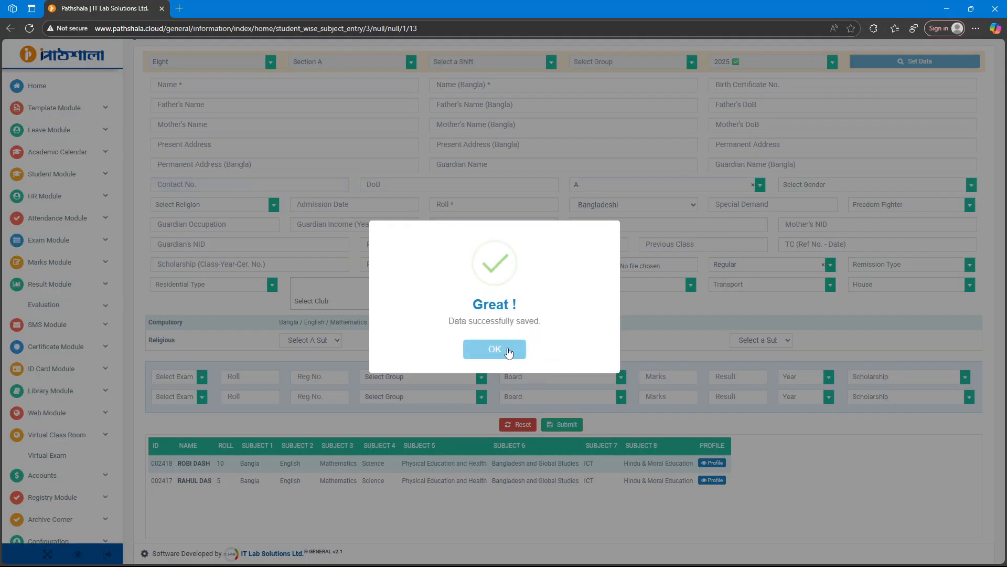
click(508, 350)
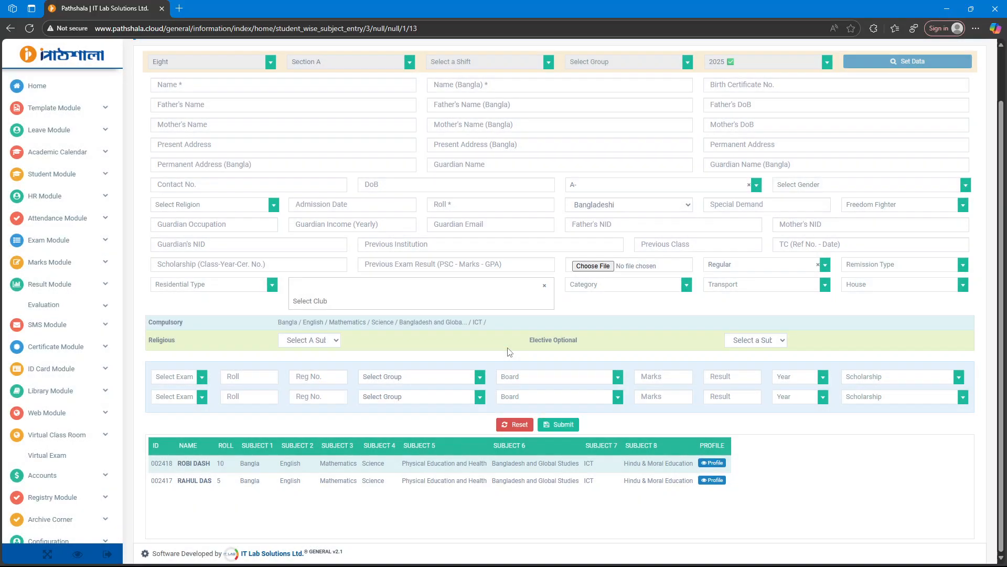